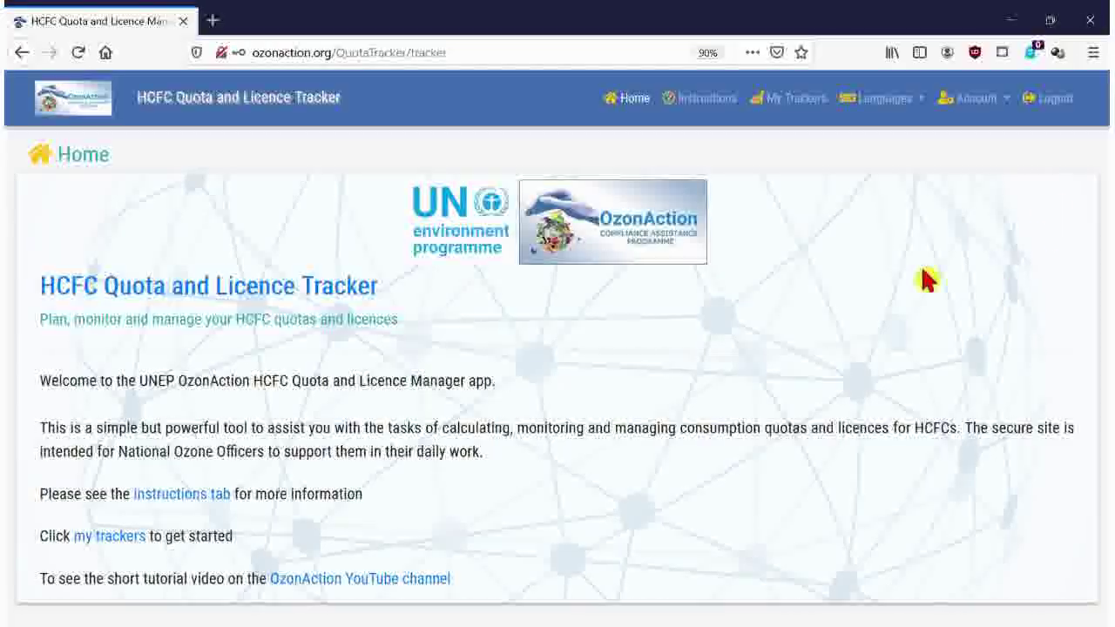
- Create and save a new tracker named "test 1" for Country X and the year 2020
click(794, 108)
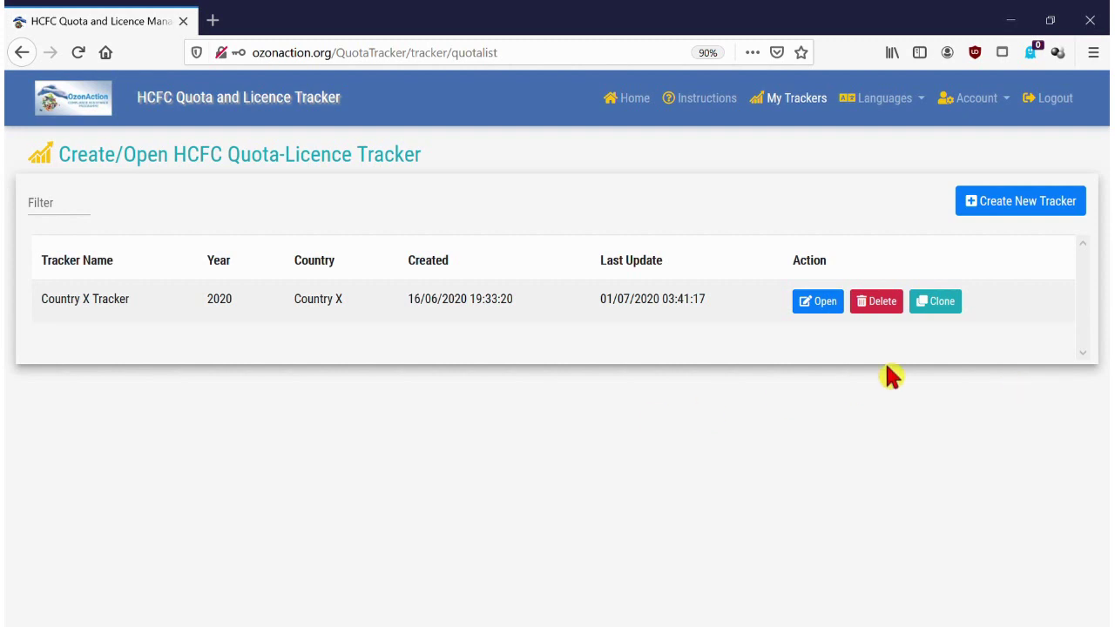
click(1008, 208)
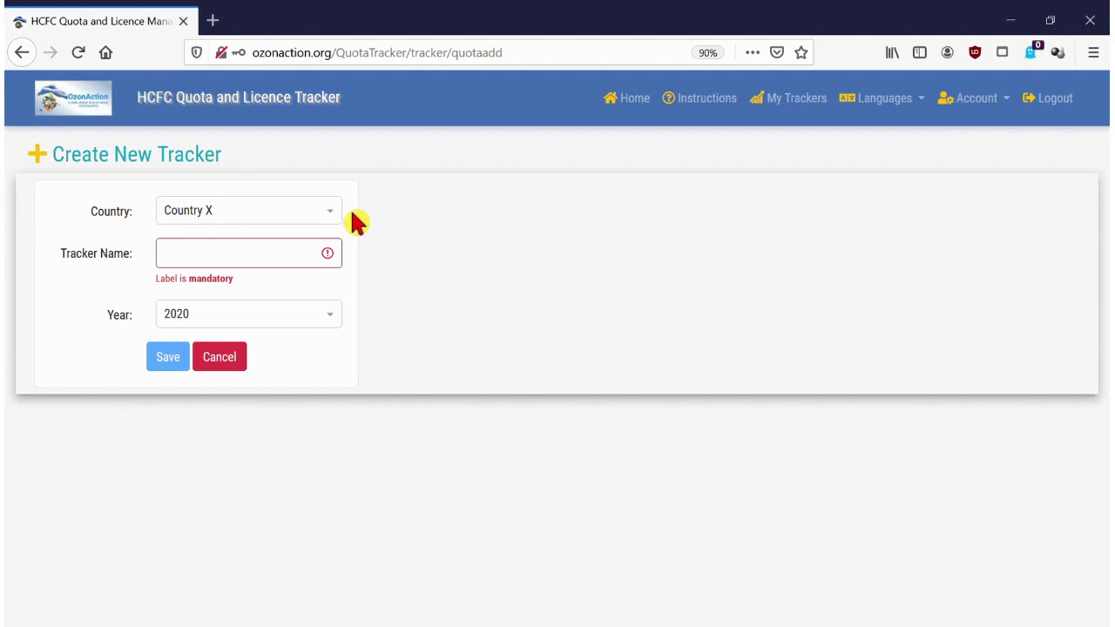
click(298, 265)
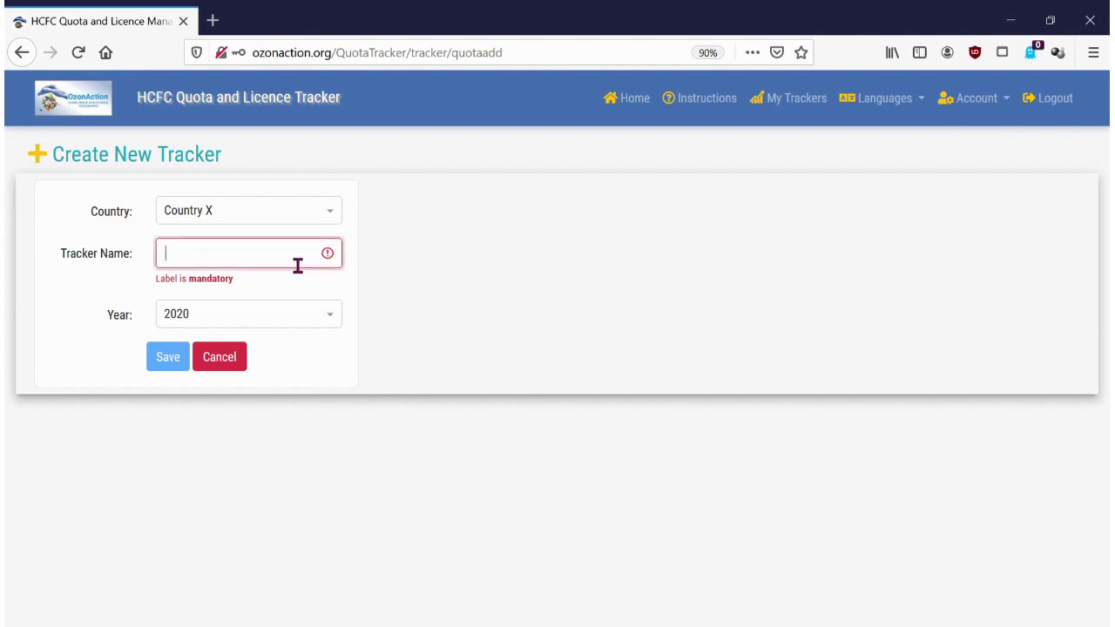
text(Test )
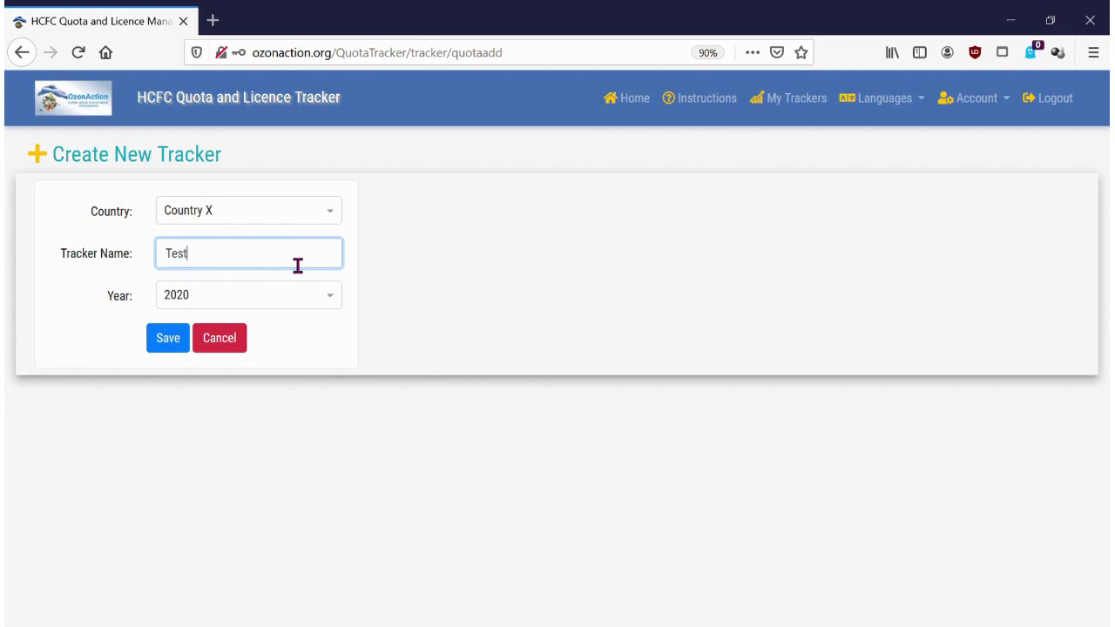
text(1)
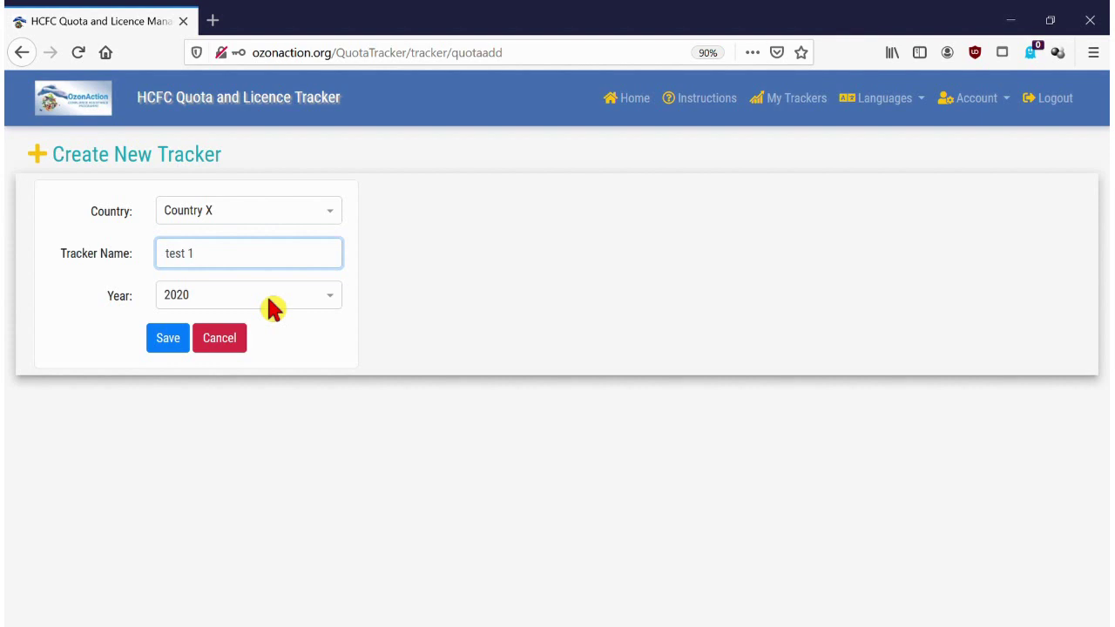
click(174, 346)
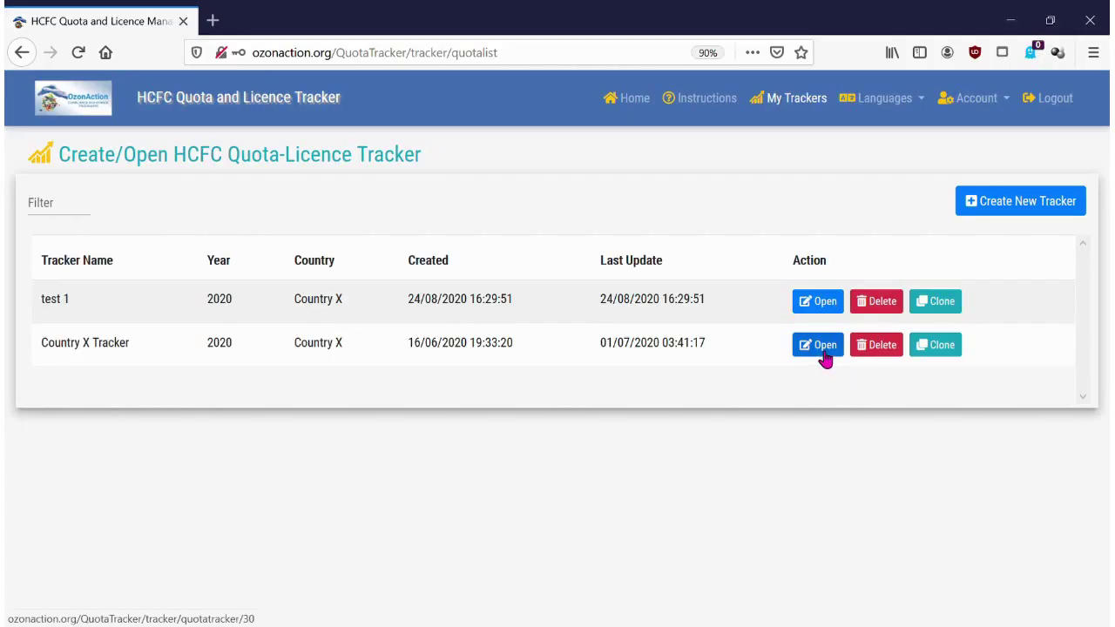
- Open the test 1 tracker, set its 2020 HPMP maximum allowable total consumption to 250, and enable importing the companies list from iPIC
click(824, 303)
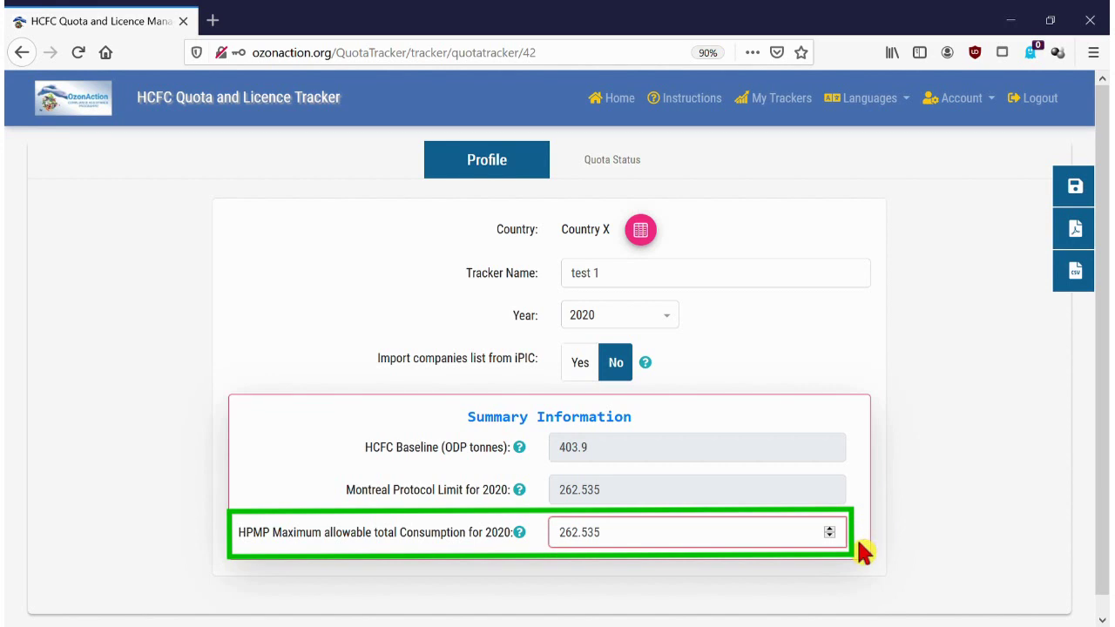
key(ctrl+a)
text(250)
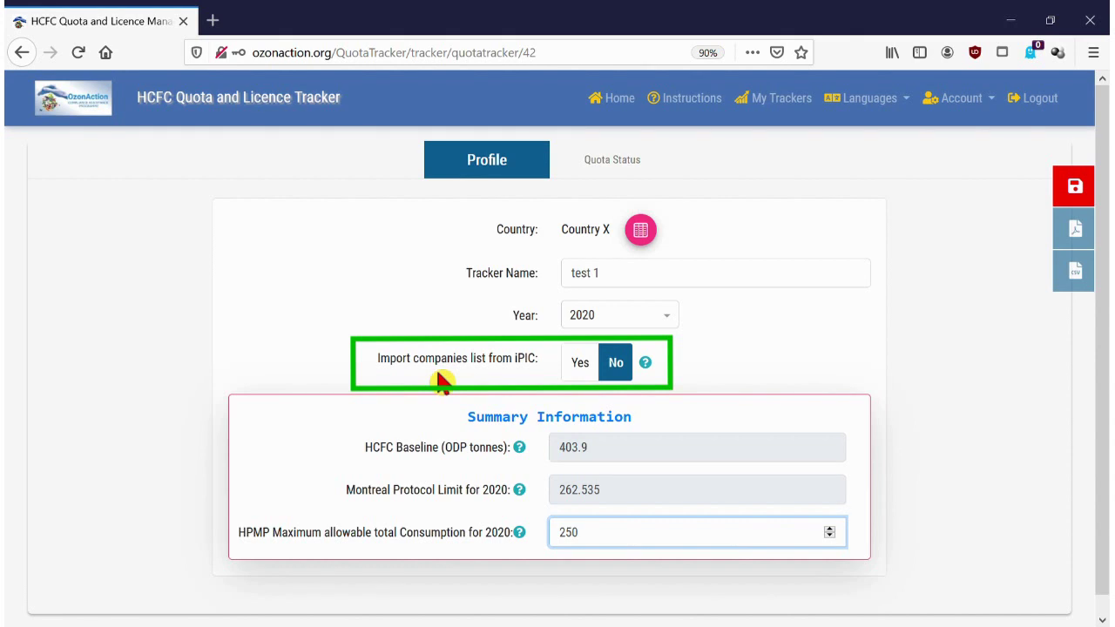
click(575, 374)
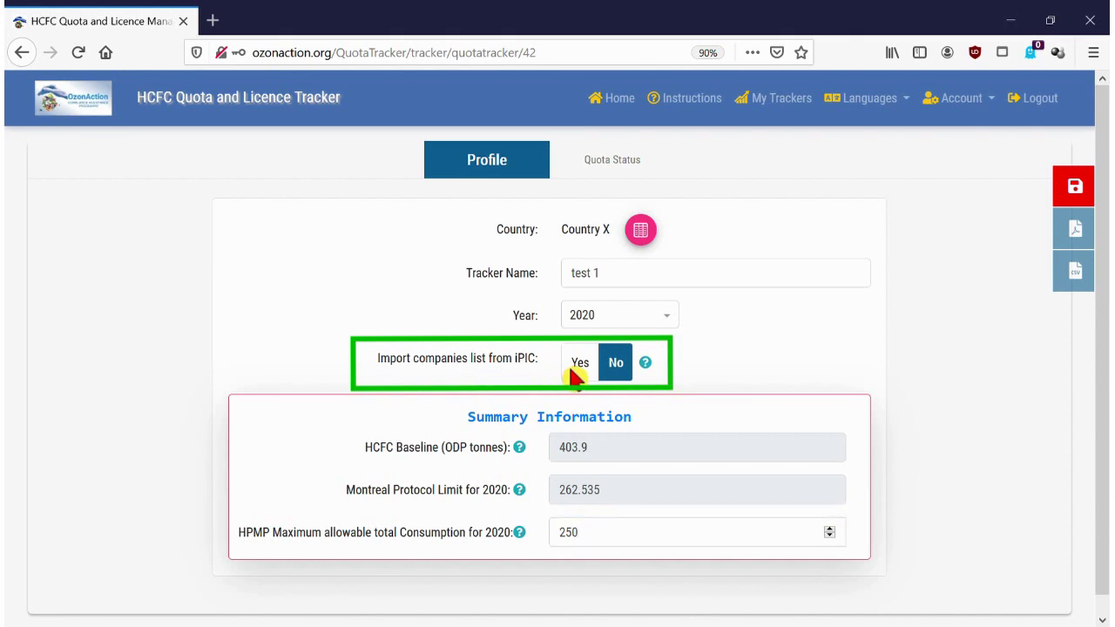
click(577, 370)
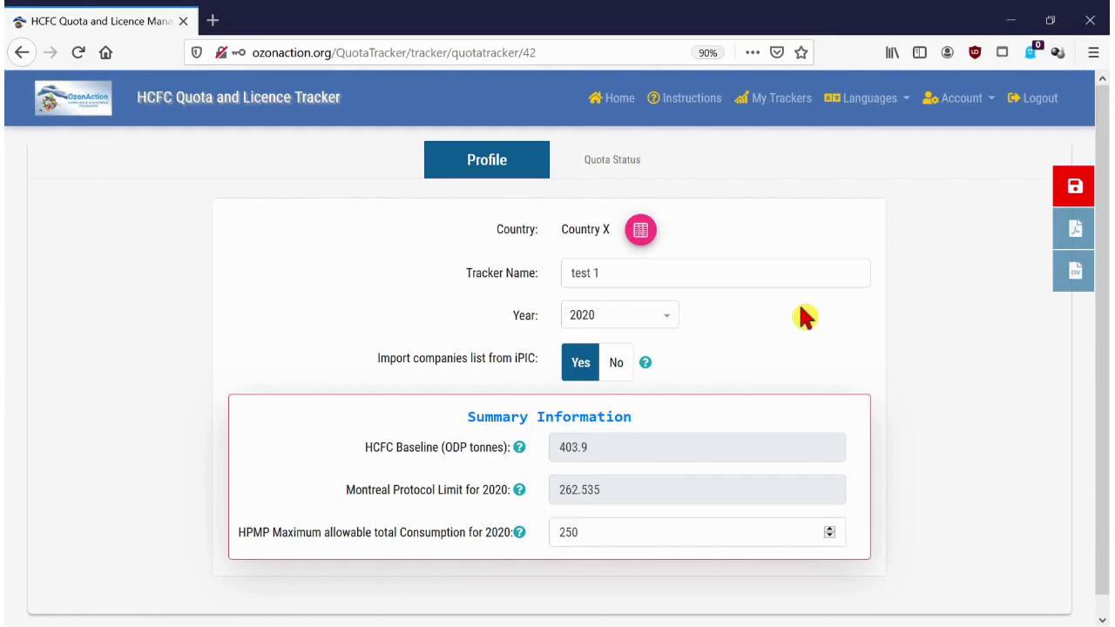
- Add a quota allocation of 200 ODP tonnes of HCFC-22 for Company A
click(599, 169)
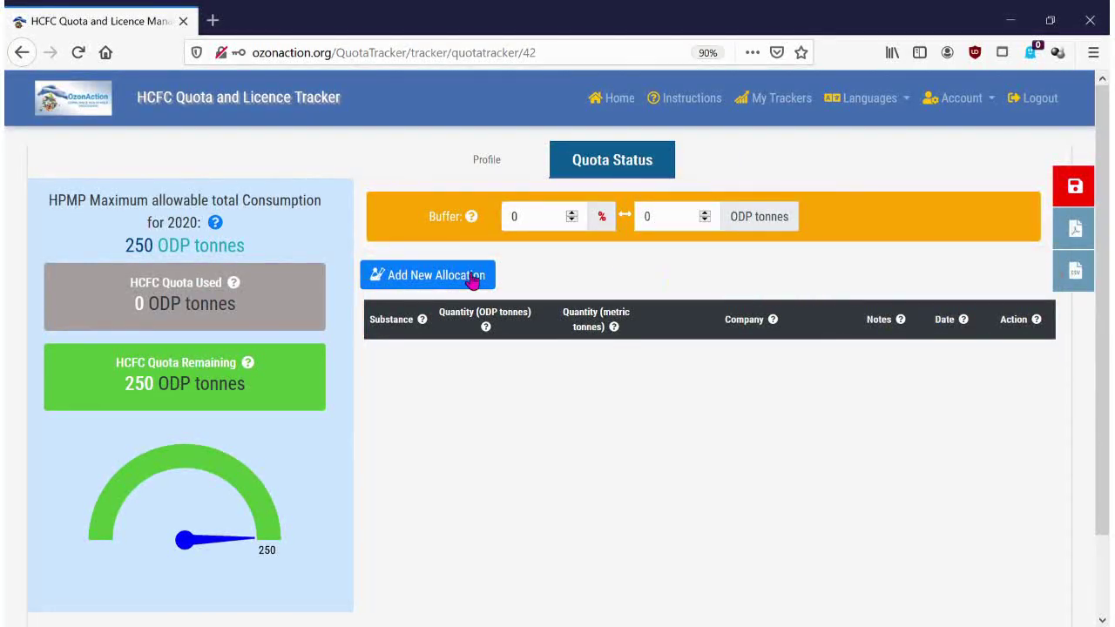
mouse_move(1045, 320)
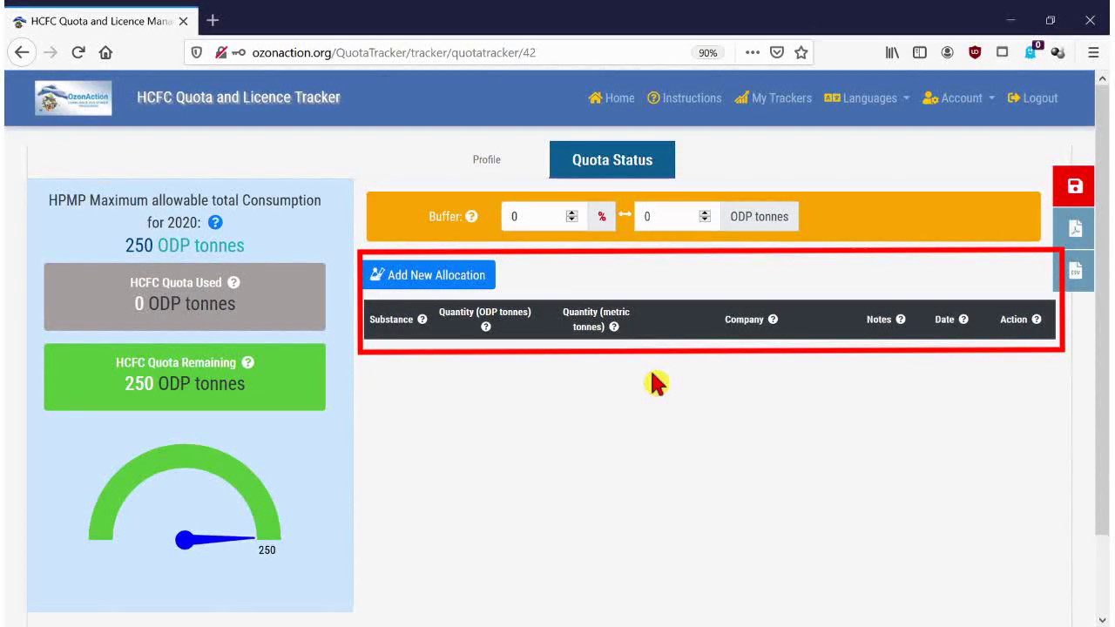
click(468, 277)
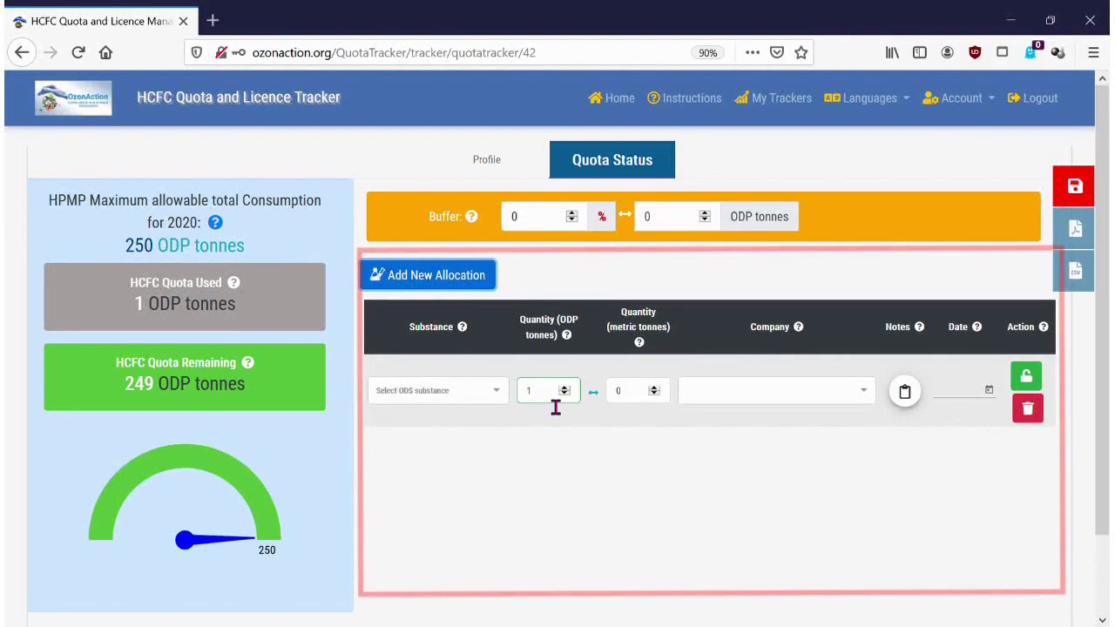
click(501, 392)
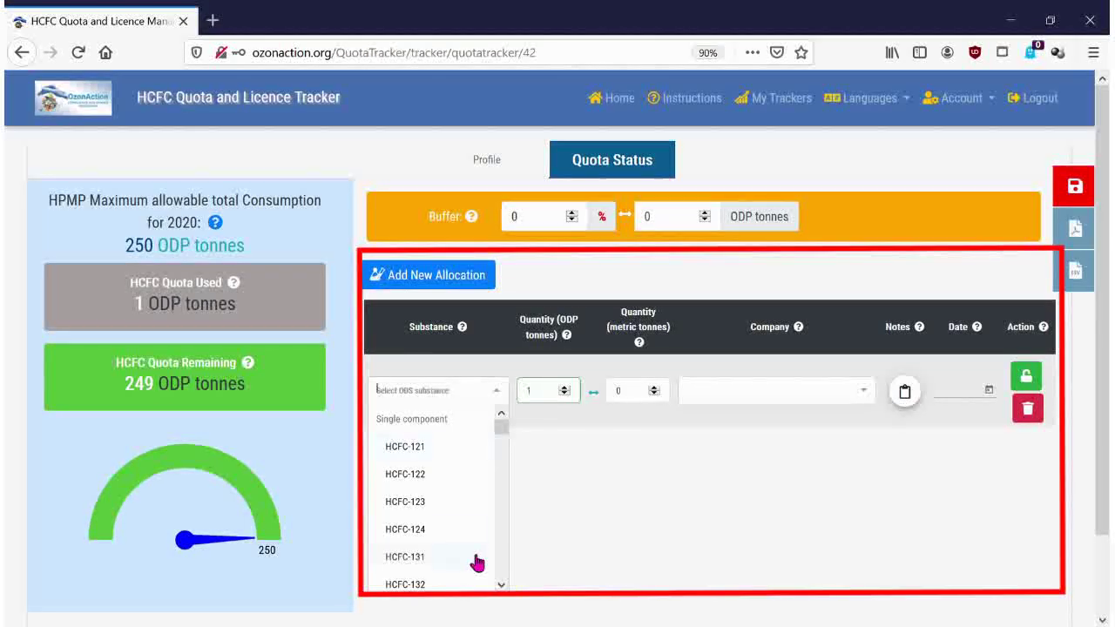
drag(503, 586, 503, 585)
click(425, 517)
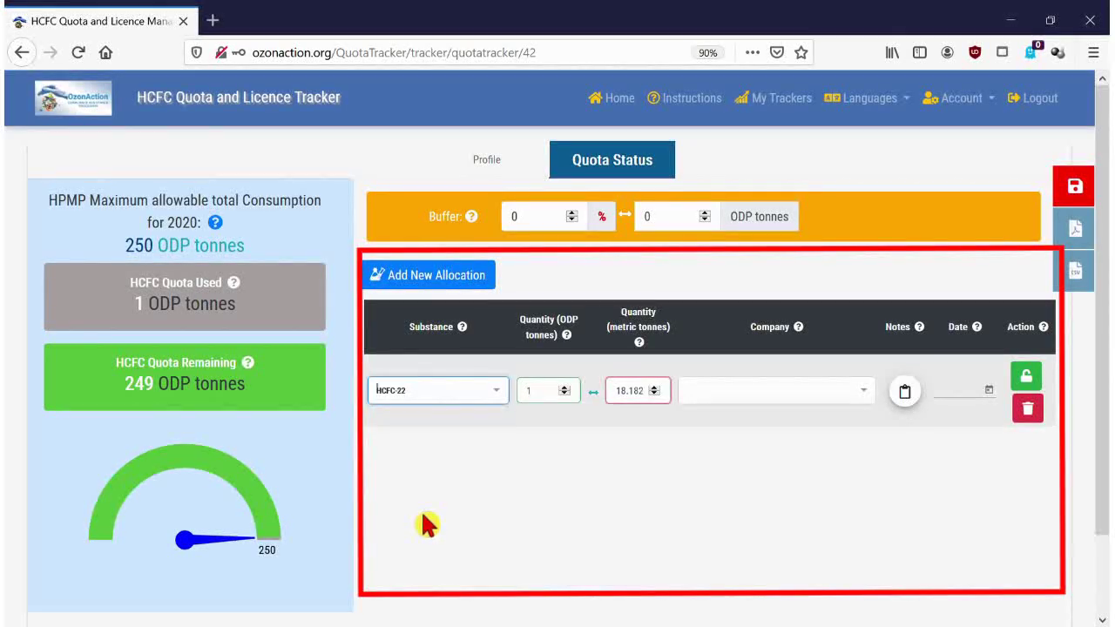
click(550, 403)
text(200)
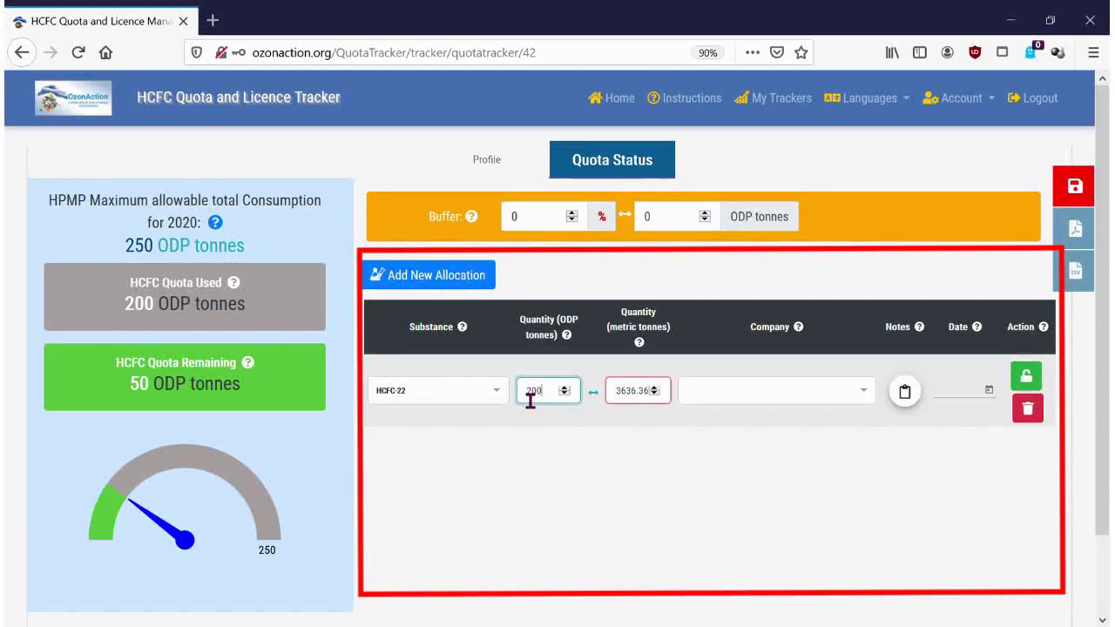
click(746, 395)
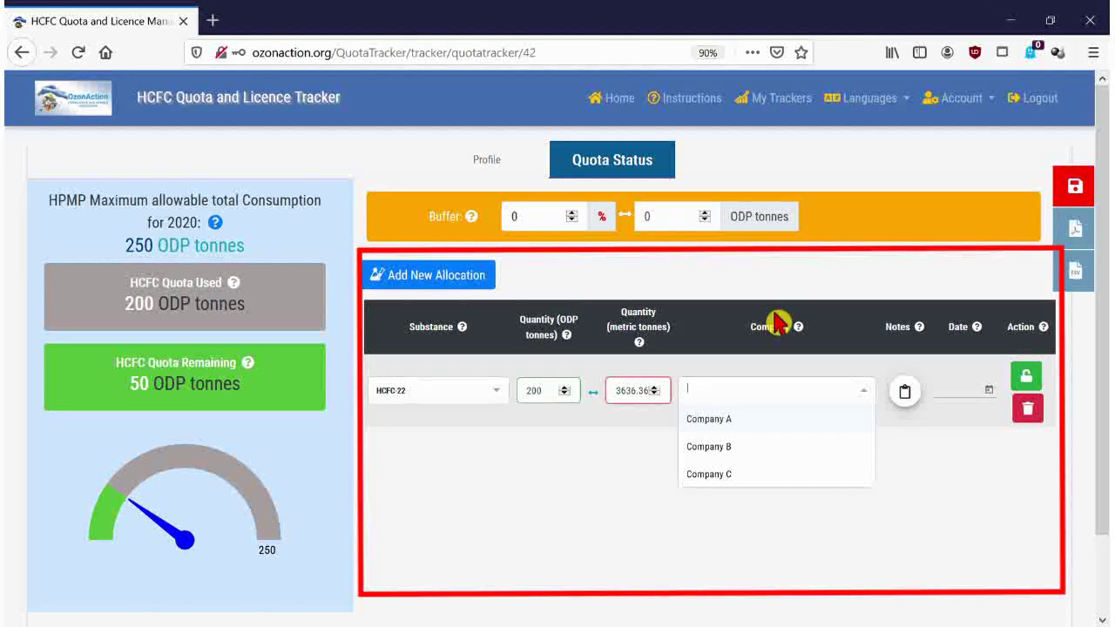
click(710, 420)
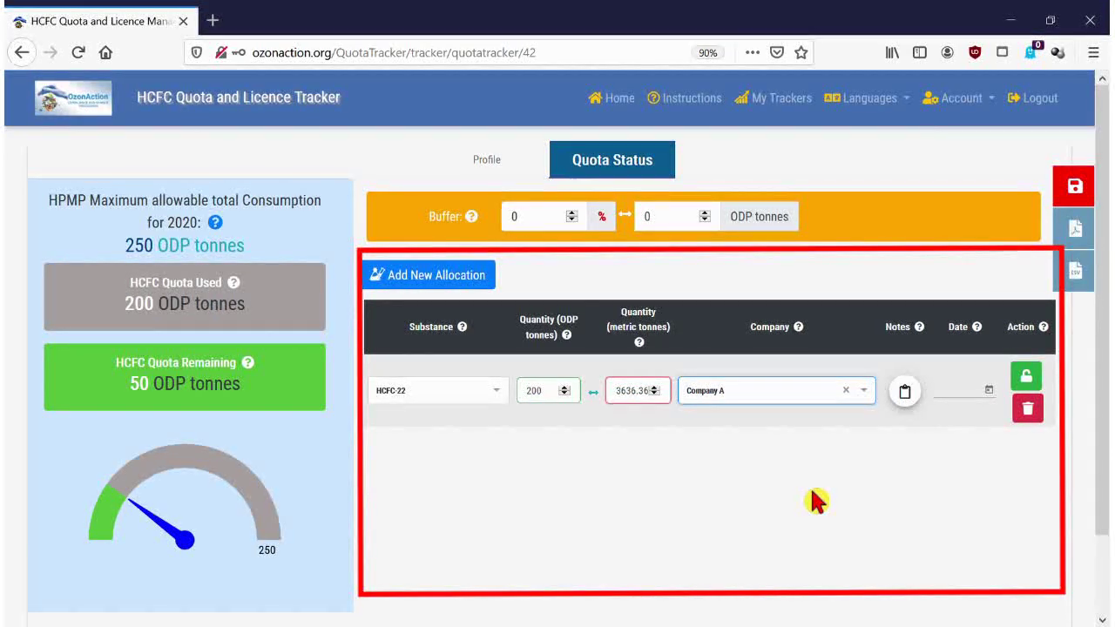
- Examine the company choices, notes and date picker of the HCFC-22 allocation without changing them
click(865, 399)
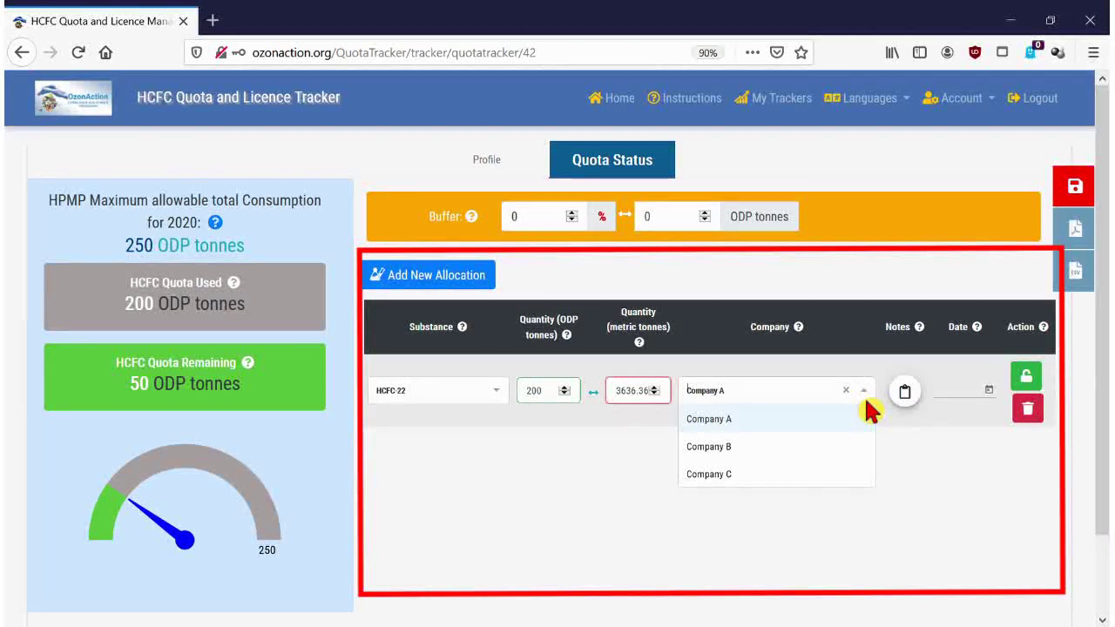
click(834, 393)
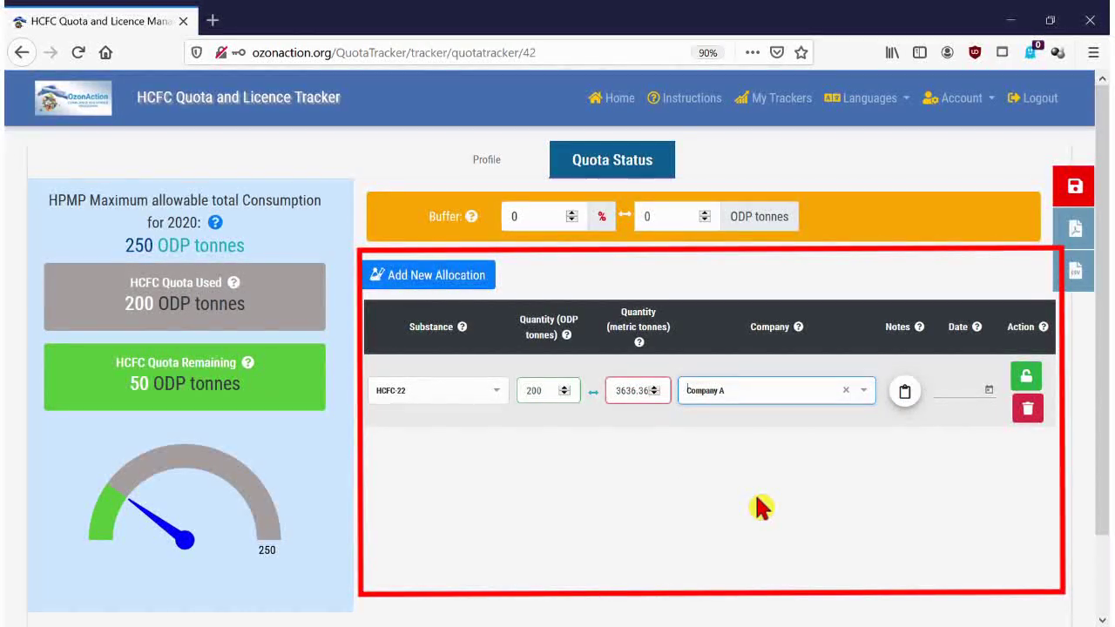
click(905, 394)
click(925, 495)
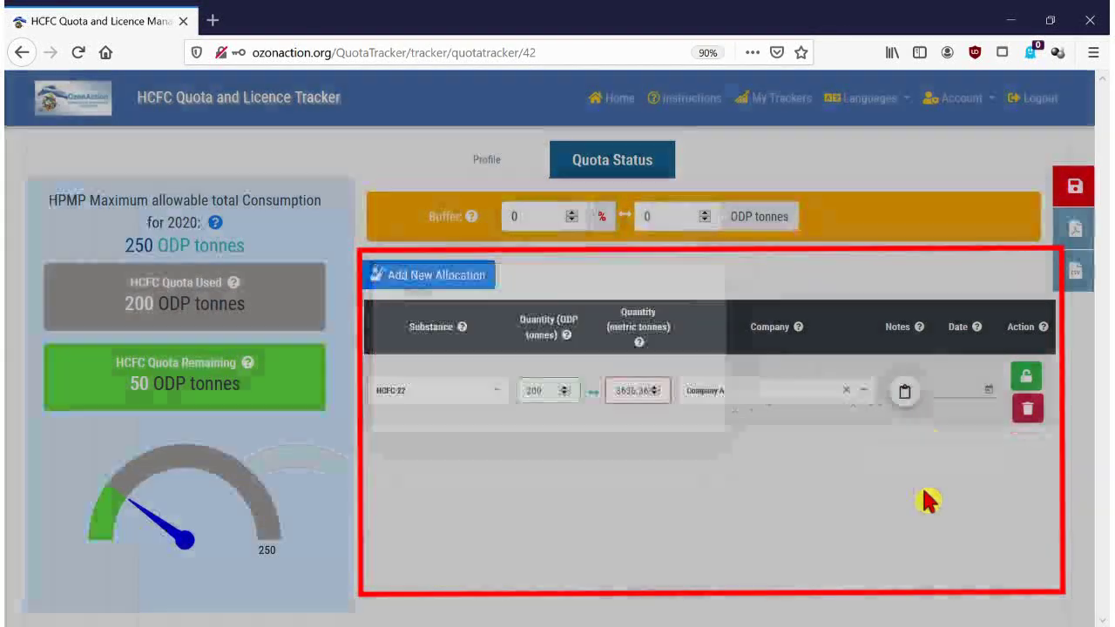
click(995, 393)
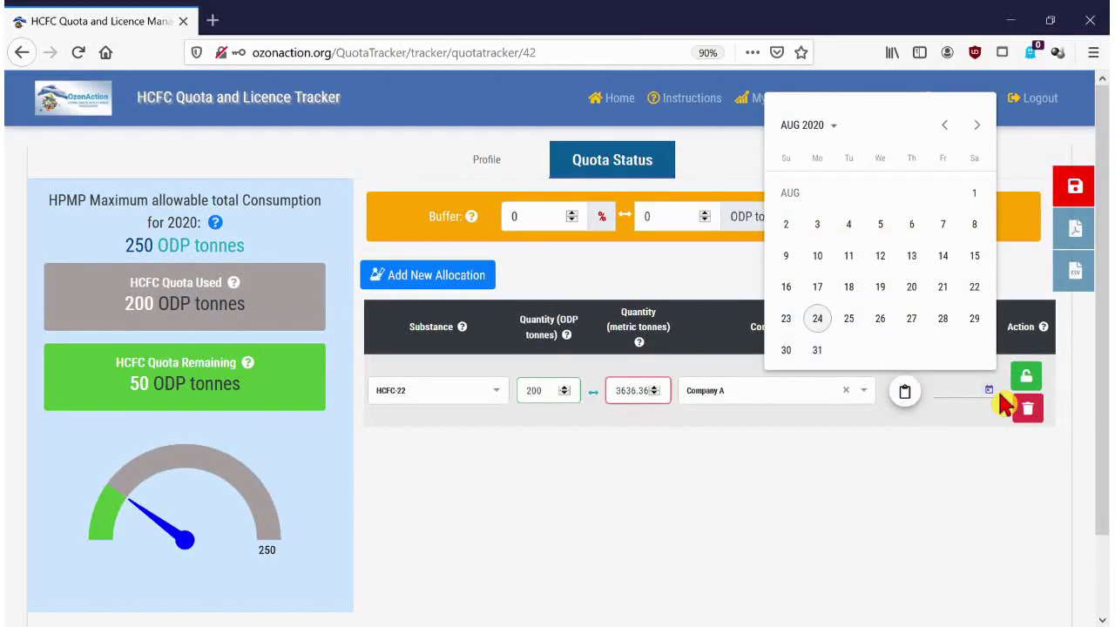
click(977, 445)
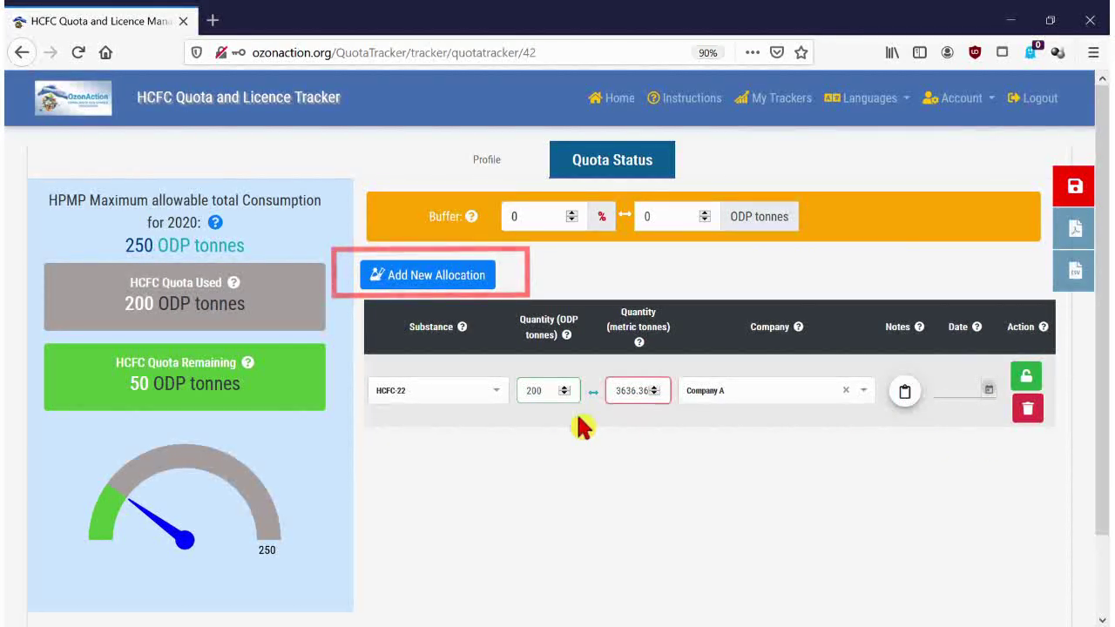
- Add a second quota allocation of 20 ODP tonnes of HCFC-123 for Company B
click(456, 277)
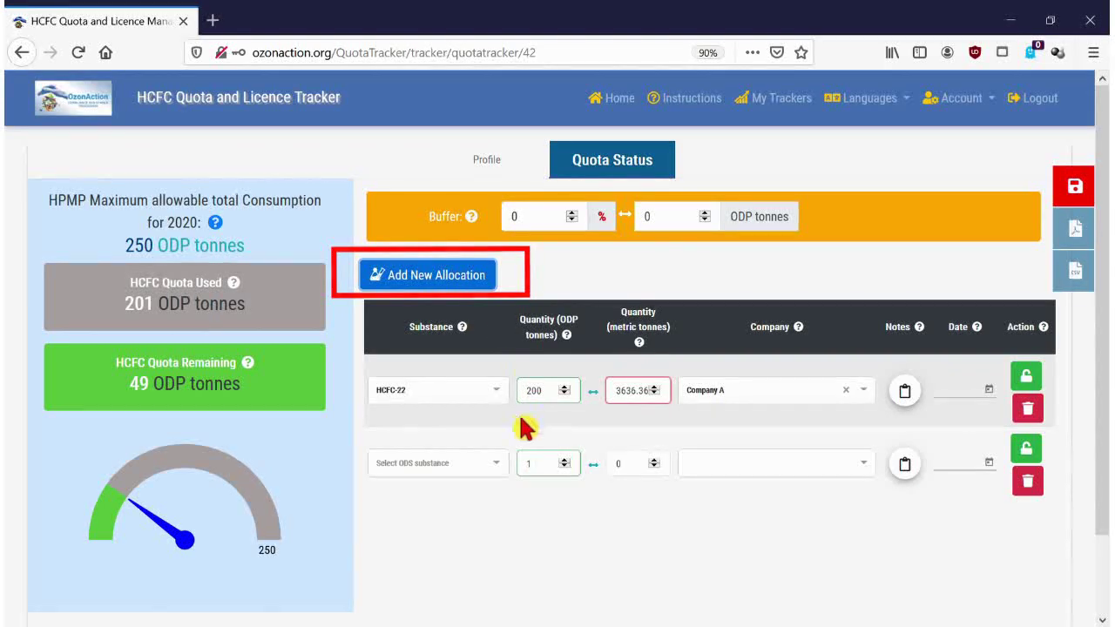
click(503, 468)
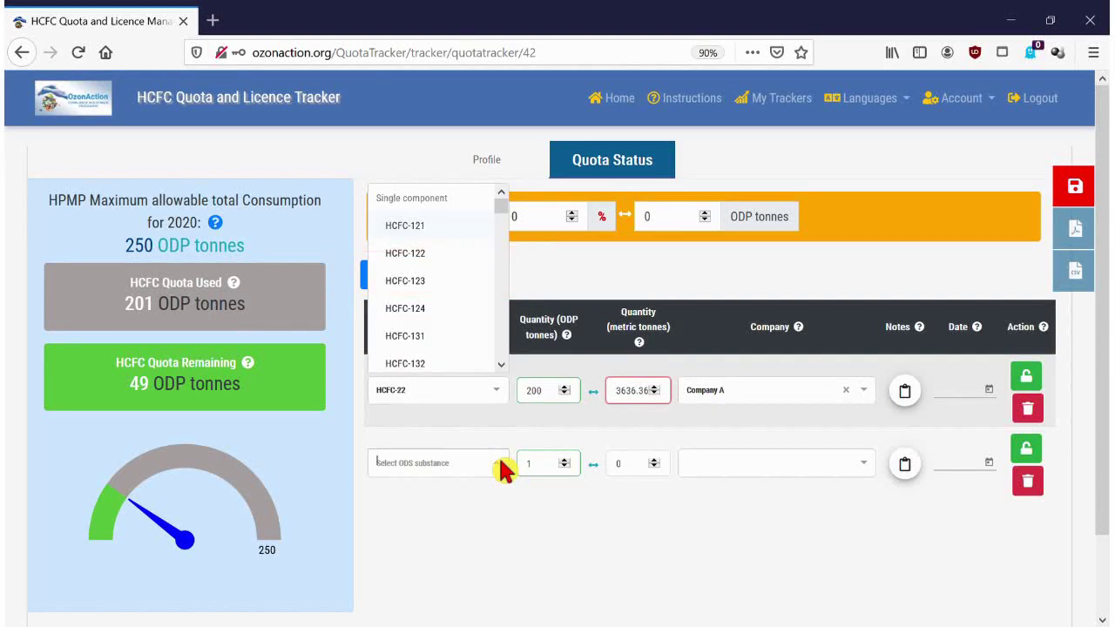
click(407, 282)
click(558, 467)
key(BackSpace)
text(20)
click(803, 469)
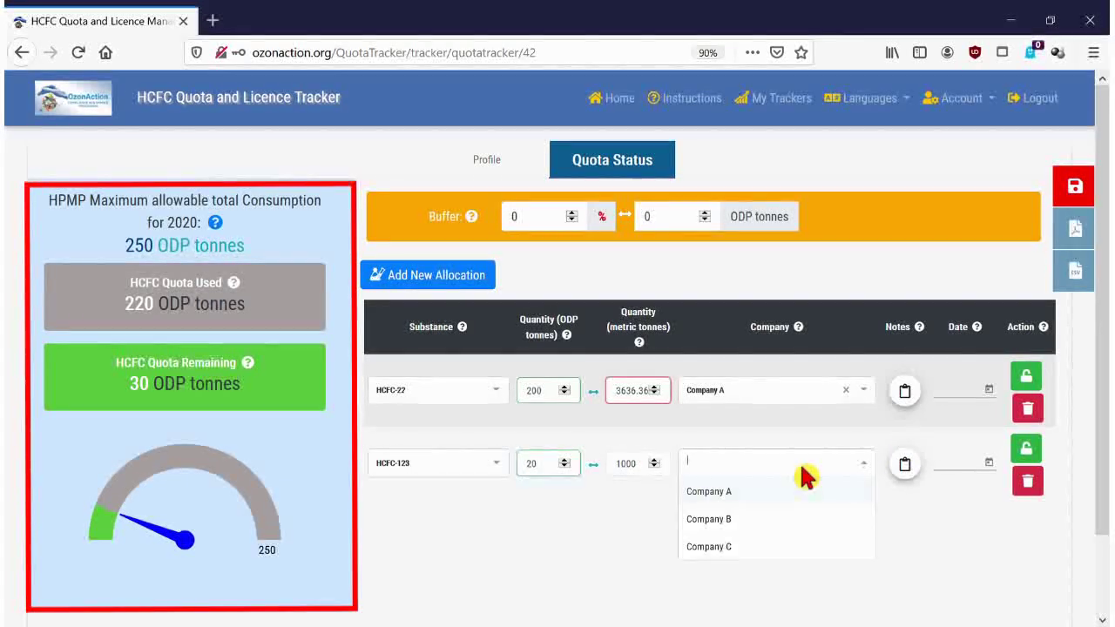
click(781, 520)
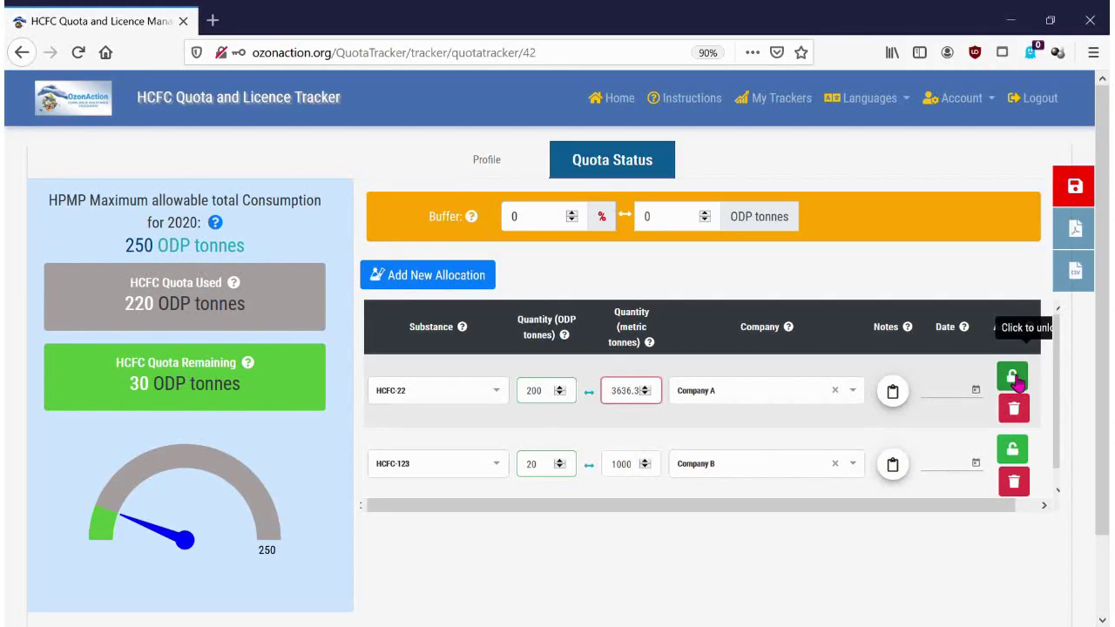
- Lock the HCFC-22 and HCFC-123 allocations and unlock both again
click(1018, 378)
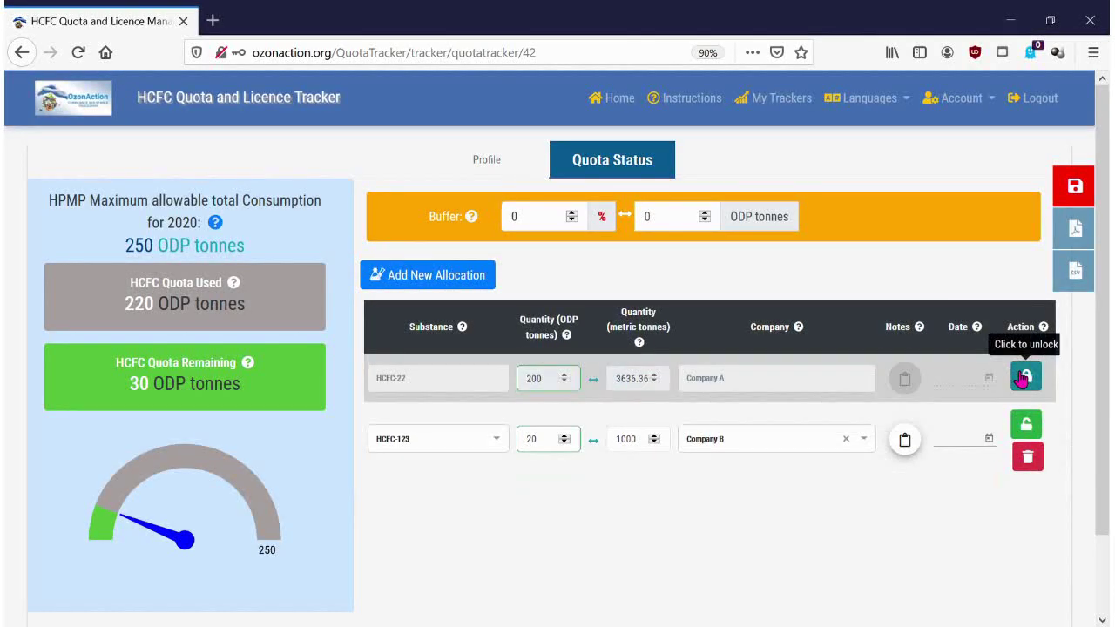
click(1025, 425)
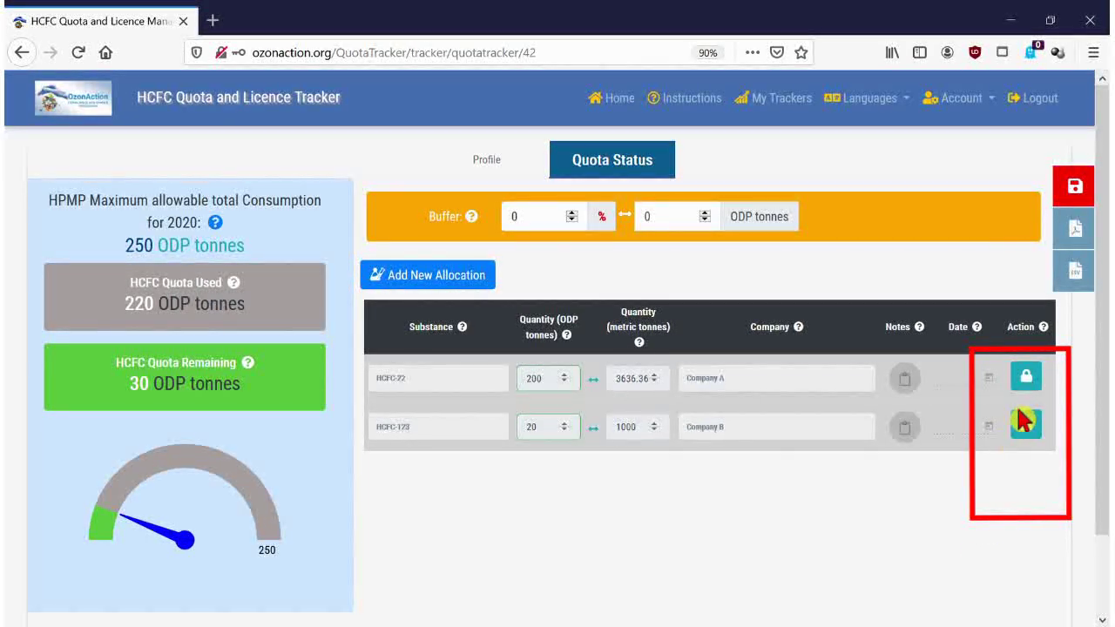
click(1011, 376)
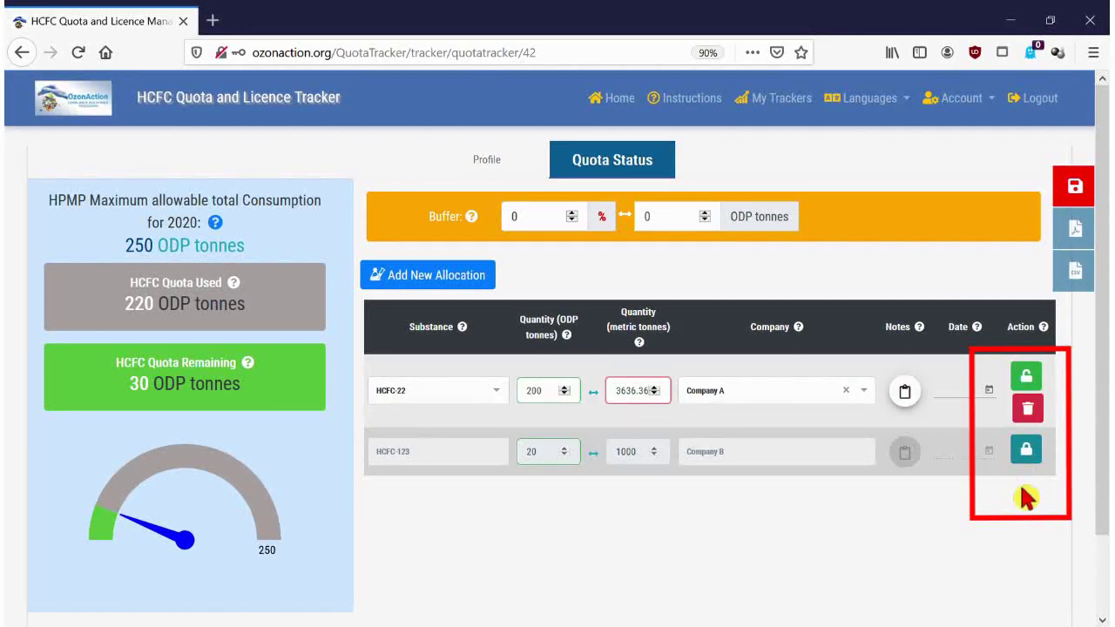
click(1025, 449)
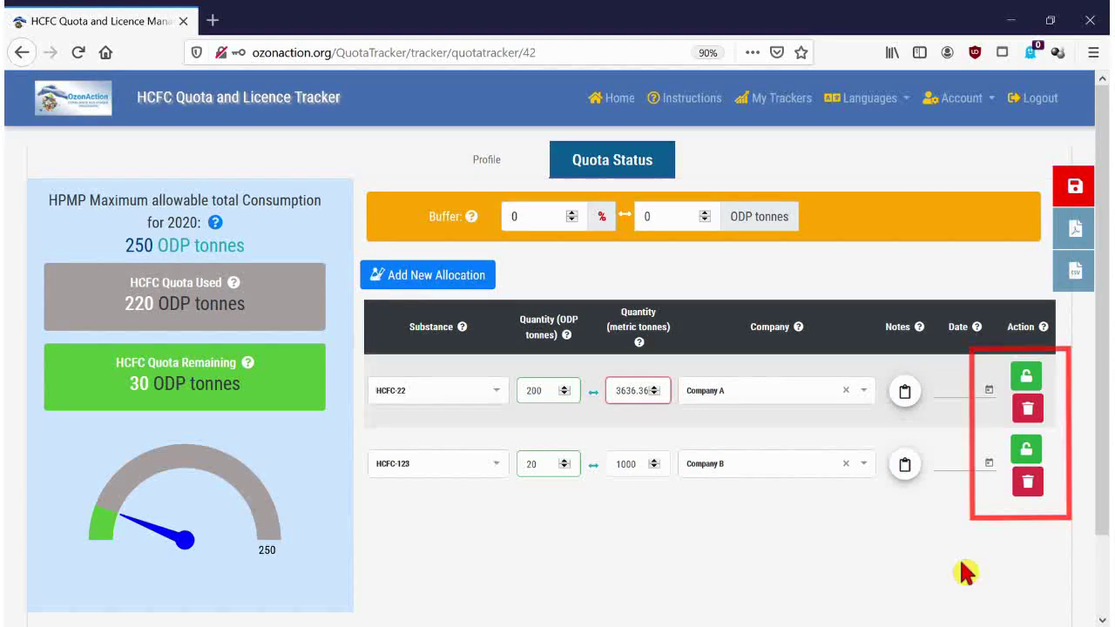
- Save the tracker with its profile settings and quota allocations
click(1069, 186)
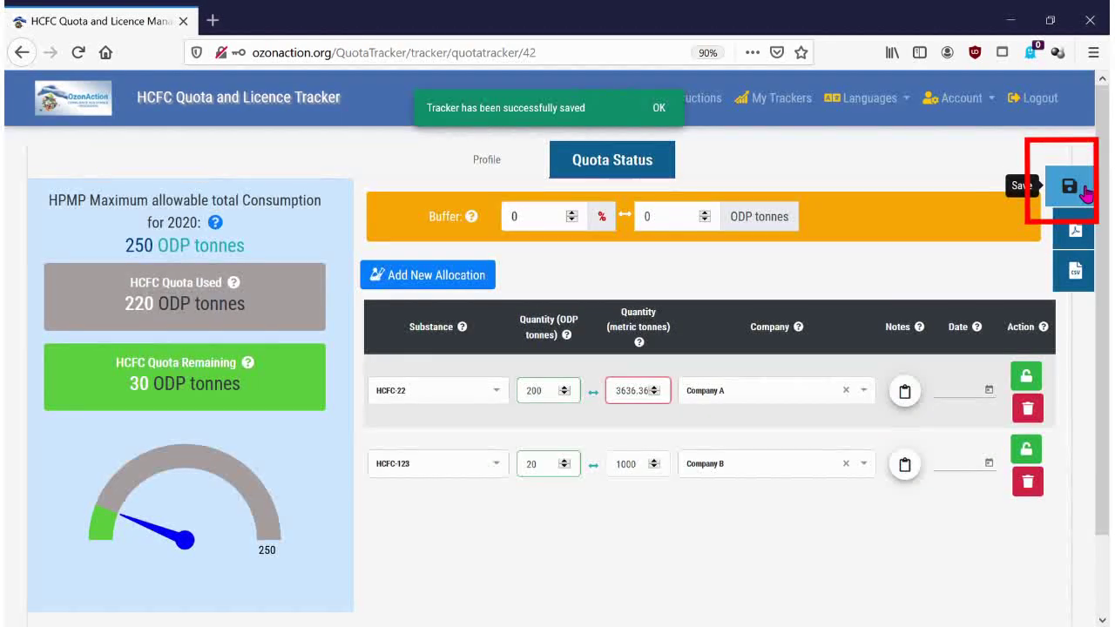